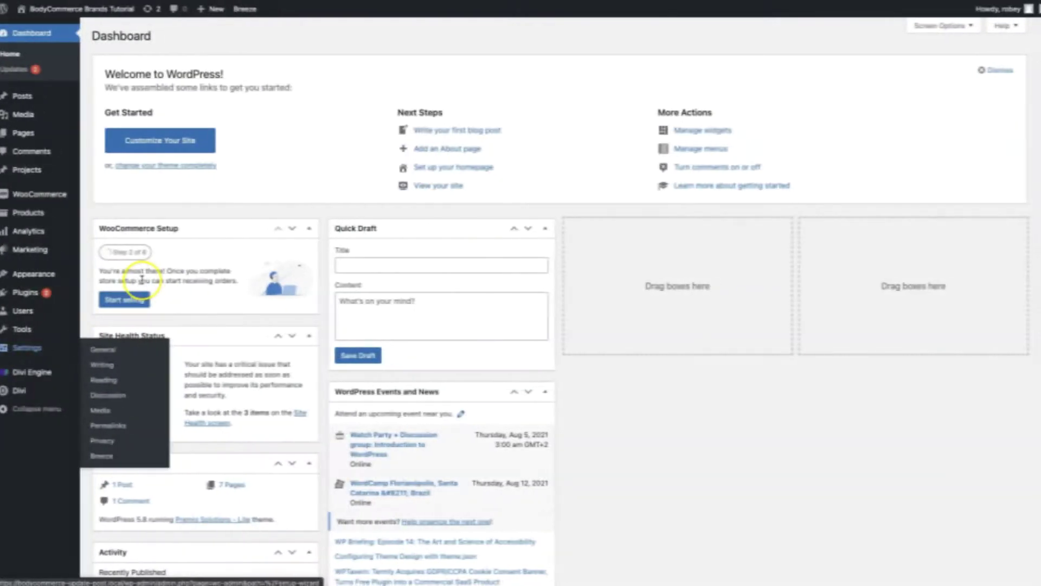
Open the Divi Help & Support Center and check System Status, which flags display_errors set to 1.
mouse_move(24, 390)
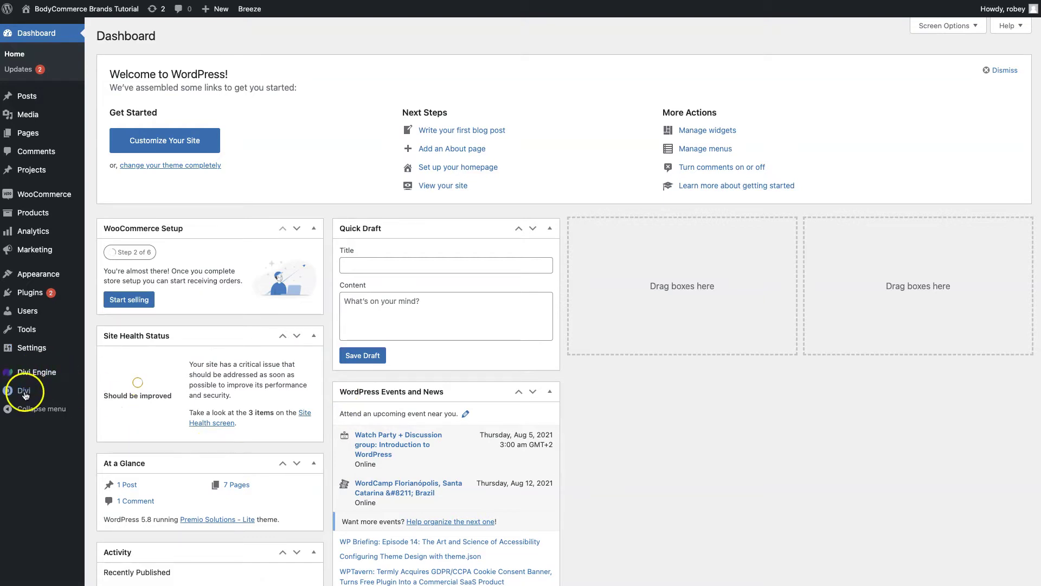
left_click(130, 468)
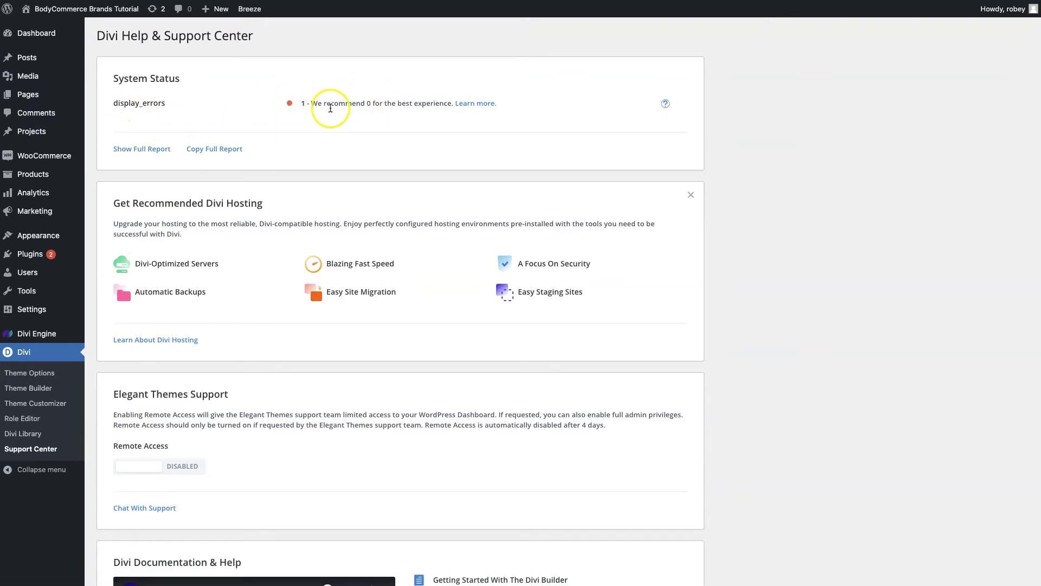
right_click(121, 116)
left_click(269, 110)
left_click(255, 109)
left_click(185, 119)
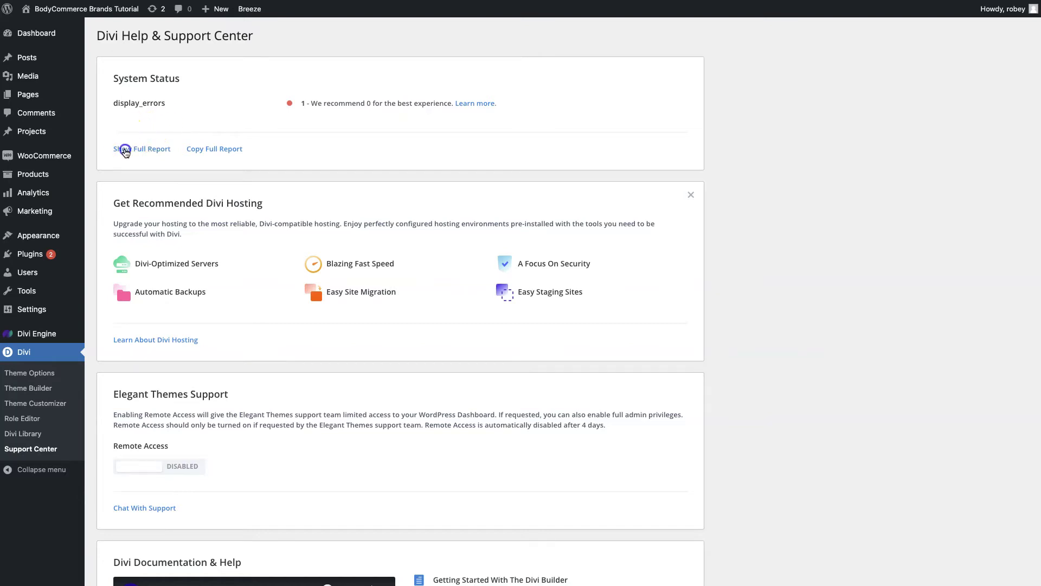
Expand the full System Status report, listing PHP 7.4 and 256M memory_limit.
left_click(124, 148)
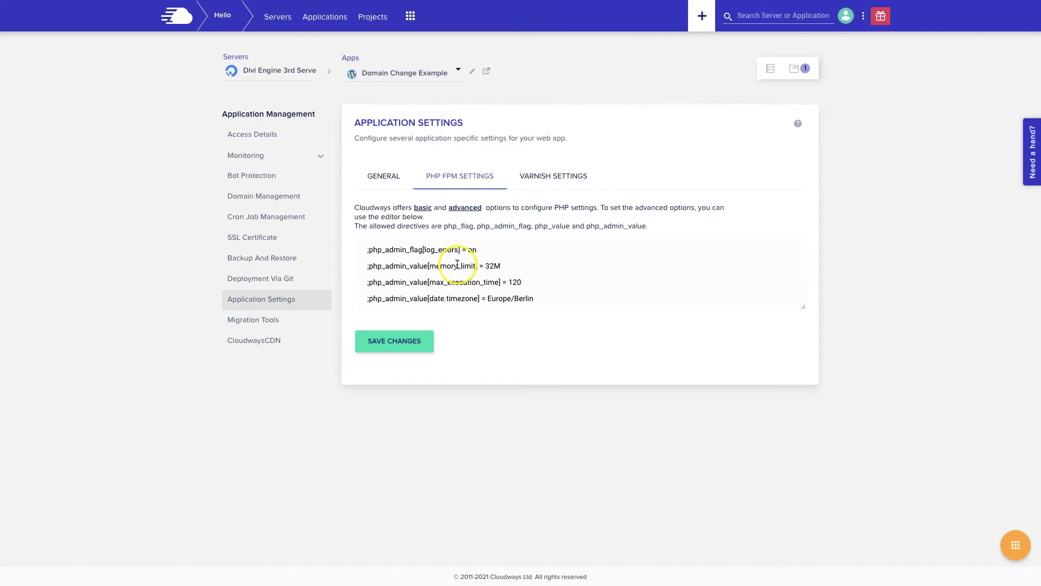
Select the 32M memory_limit value in the Cloudways PHP-FPM settings.
double_click(495, 266)
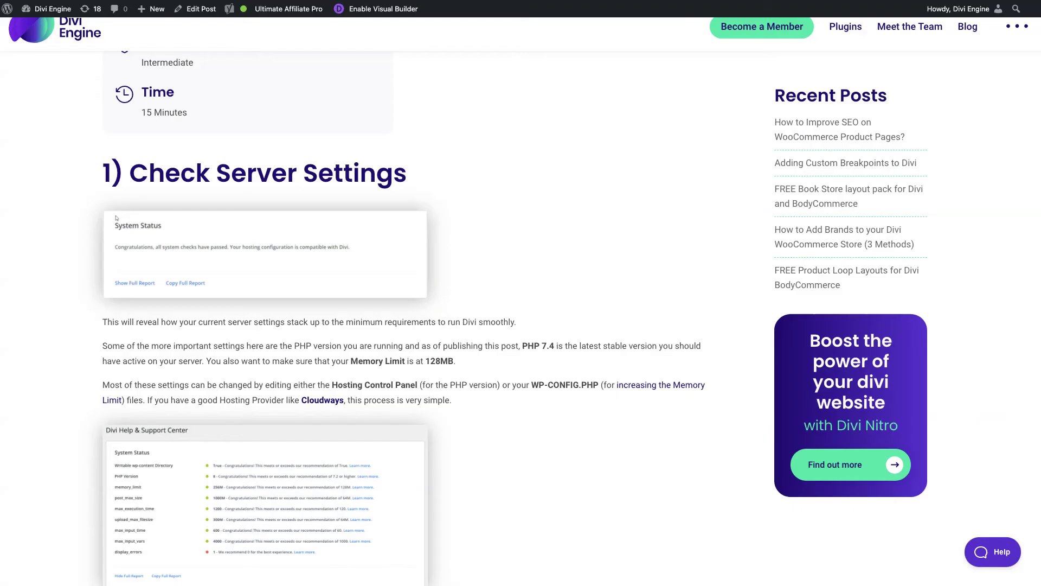
Scroll the Divi Engine article to the Check Server Settings section and its memory limit example.
scroll(368, 419, "up", 15)
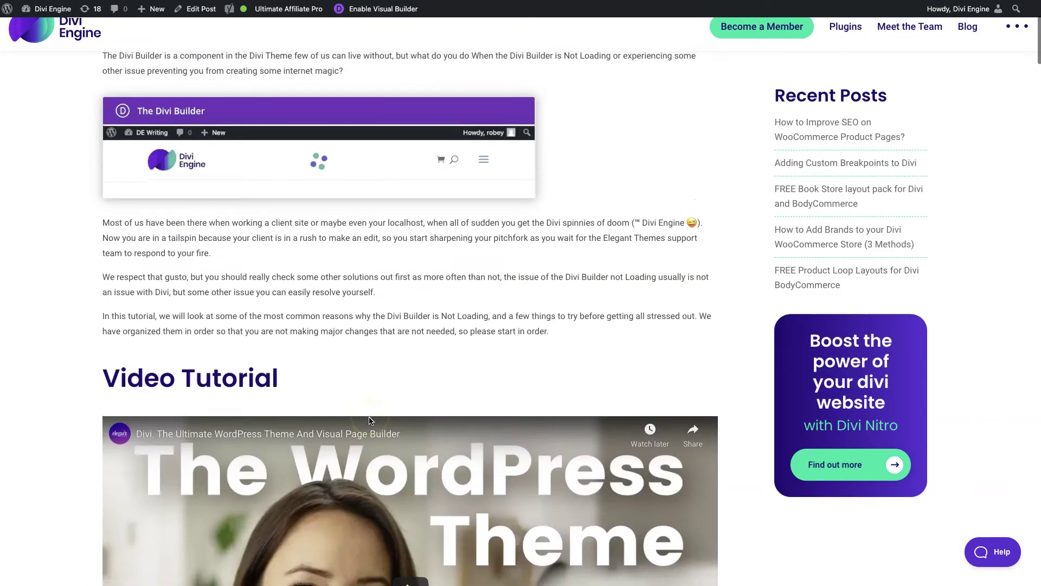
scroll(369, 419, "down", 7)
scroll(369, 418, "down", 12)
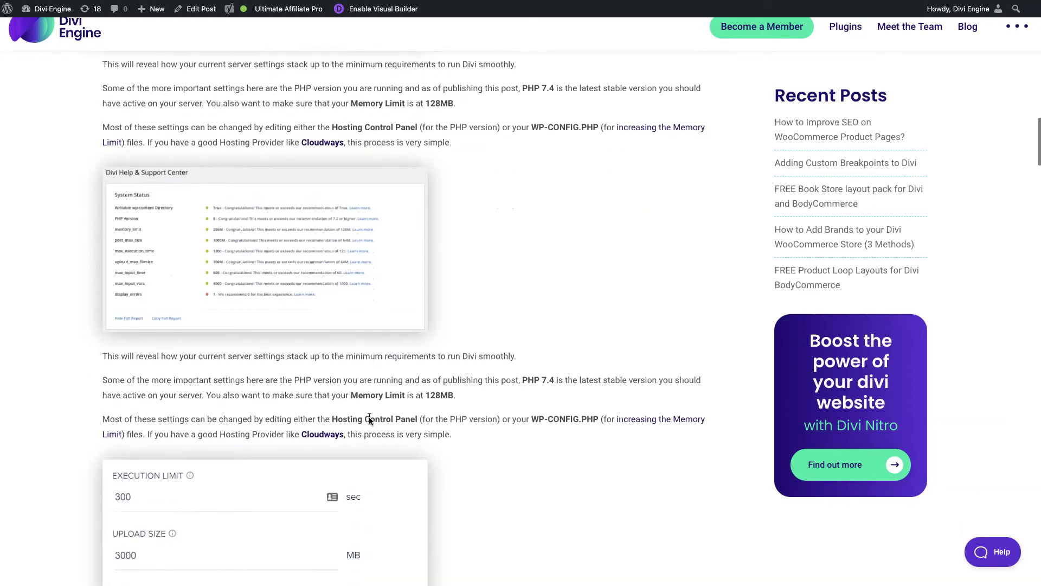
scroll(369, 416, "down", 3)
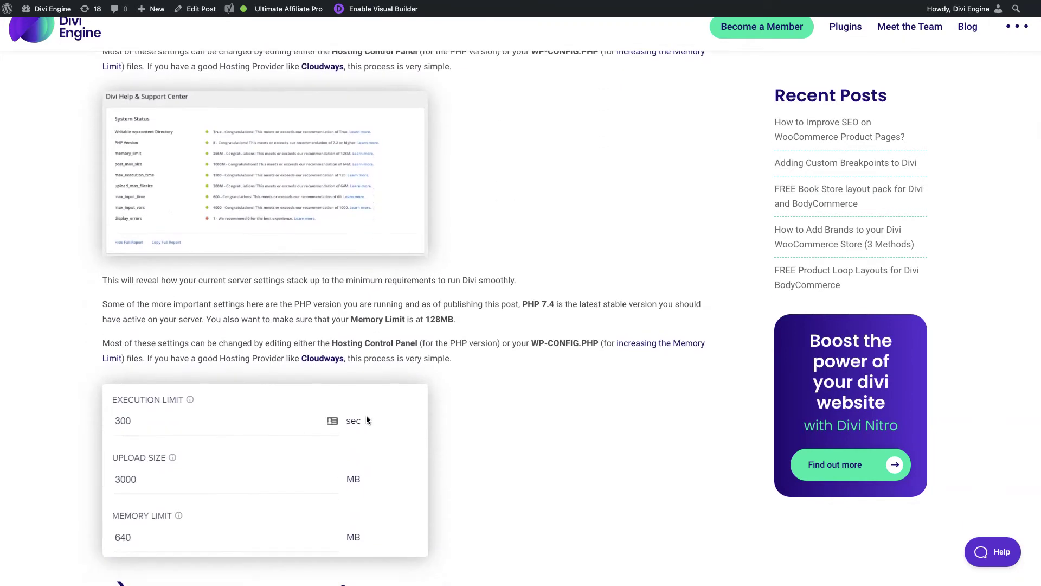
left_click(607, 400)
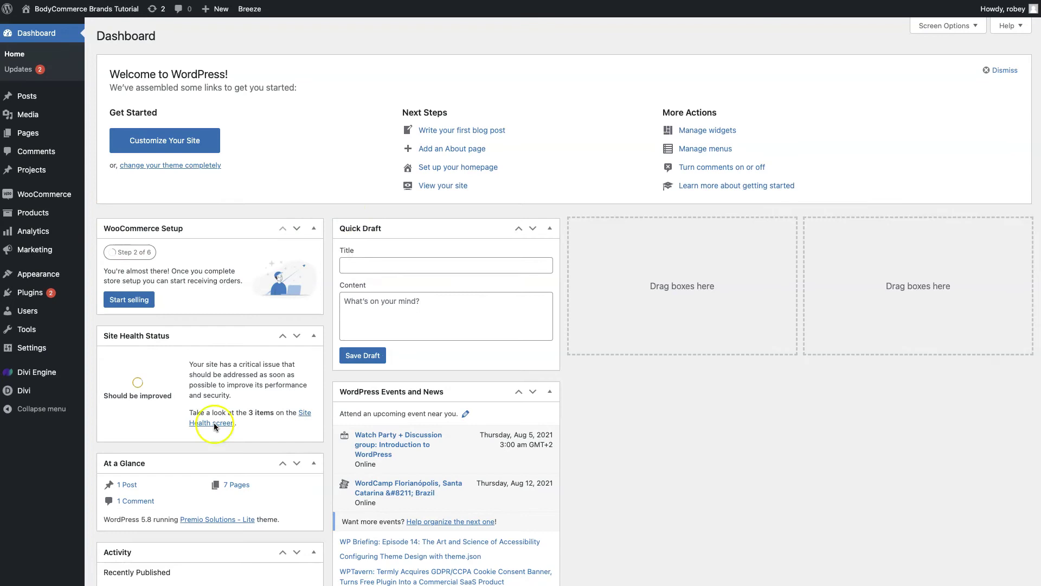
Go from the Dashboard to Settings > Permalinks.
mouse_move(34, 354)
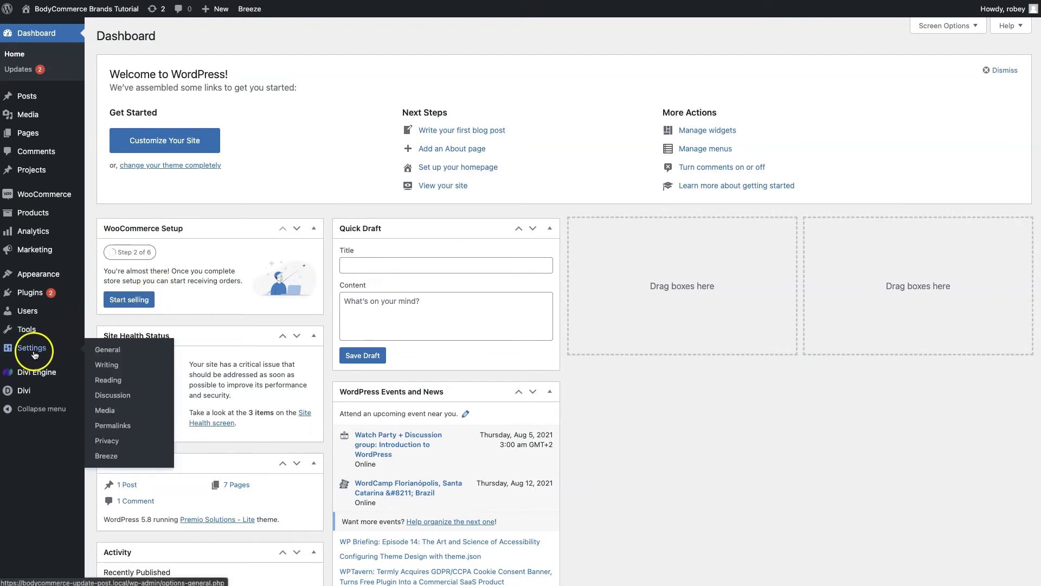
left_click(115, 428)
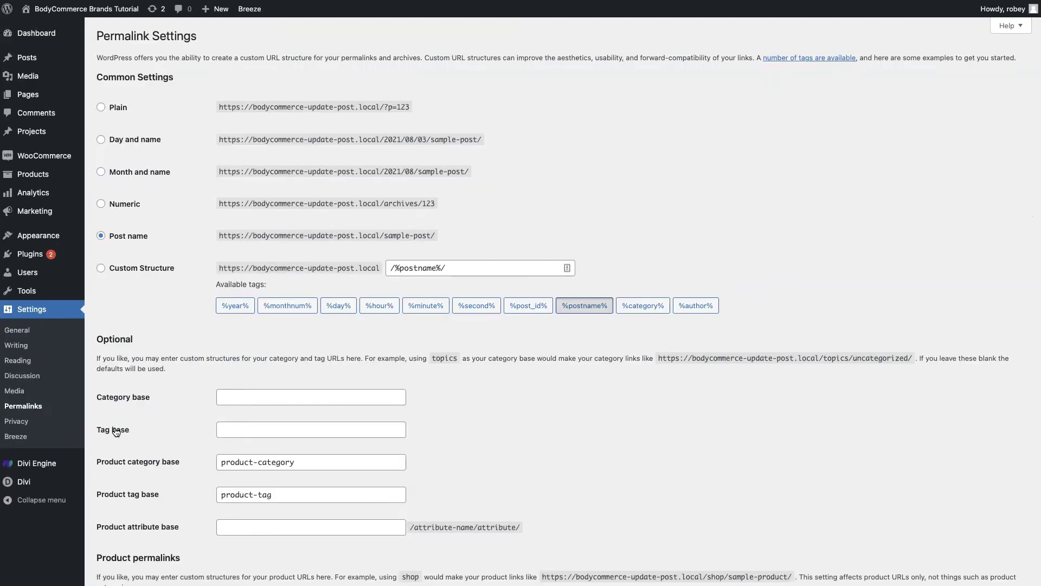
Re-save the unchanged Post name permalink structure twice.
scroll(178, 328, "down", 5)
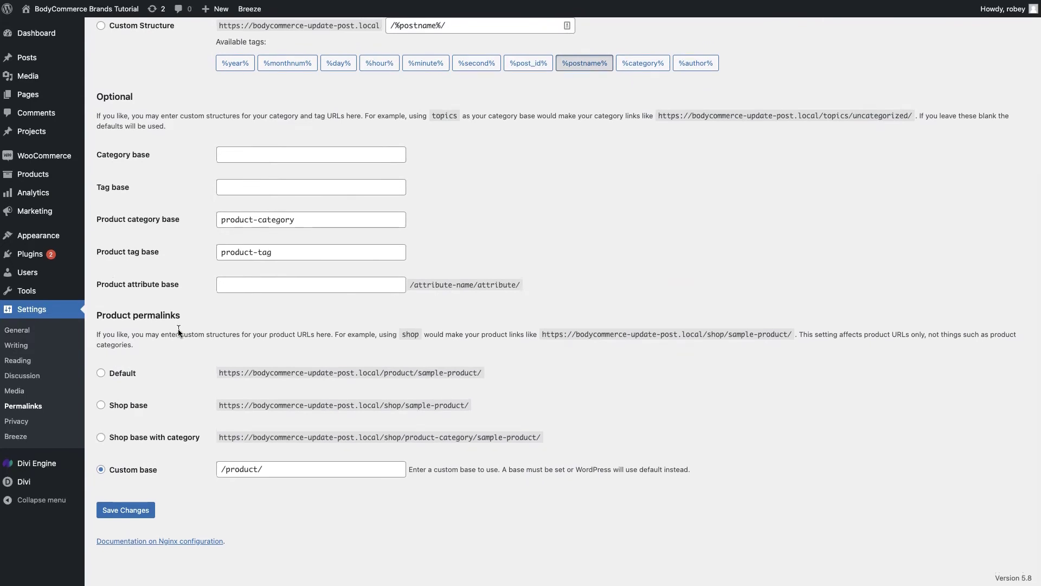
left_click(125, 512)
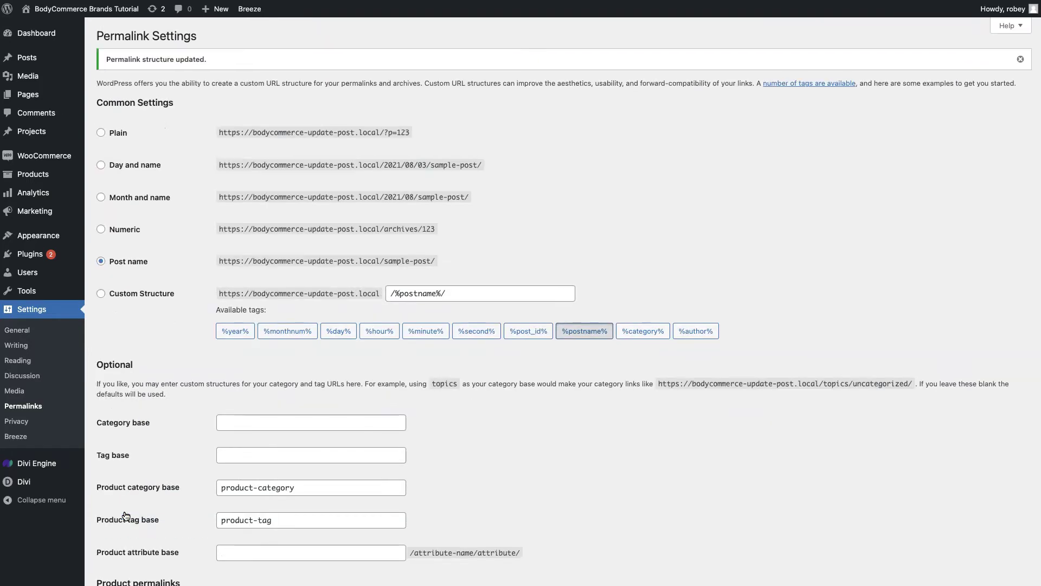
scroll(233, 412, "down", 5)
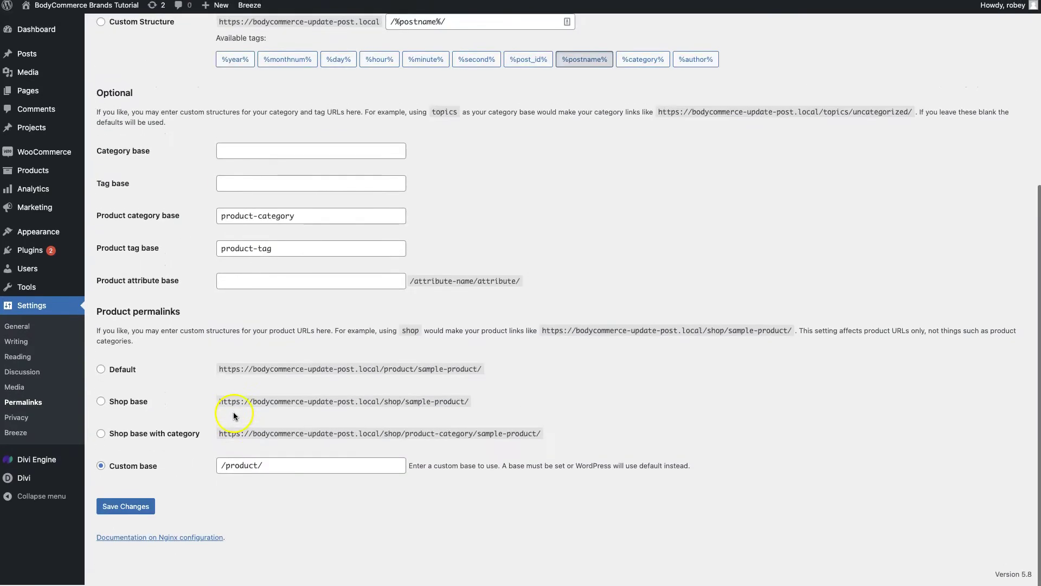
left_click(139, 512)
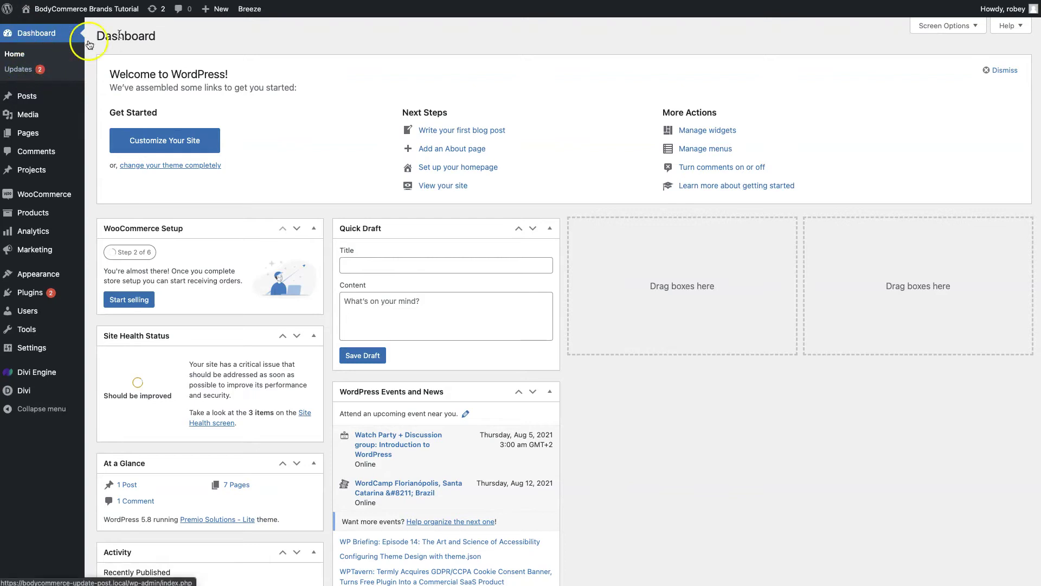
Update Breeze, Divi BodyCommerce and WooCommerce together from Dashboard > Updates.
left_click(24, 71)
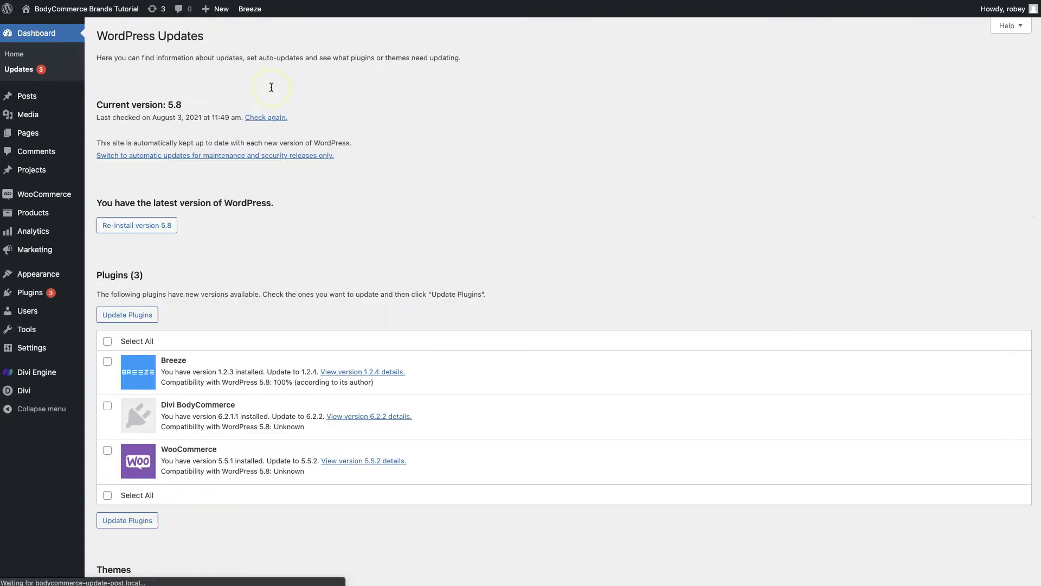
scroll(246, 418, "down", 1)
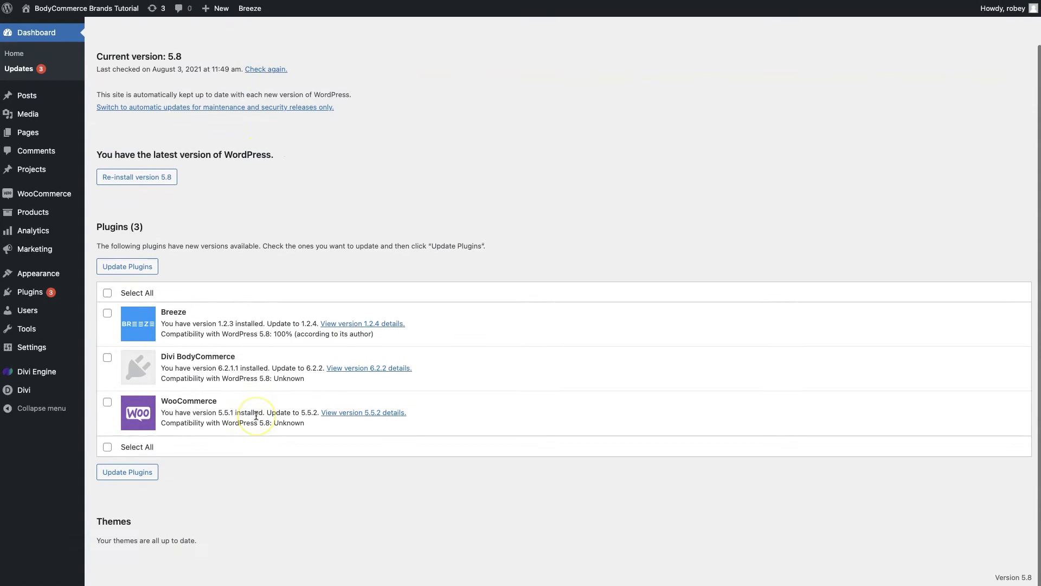
left_click(108, 294)
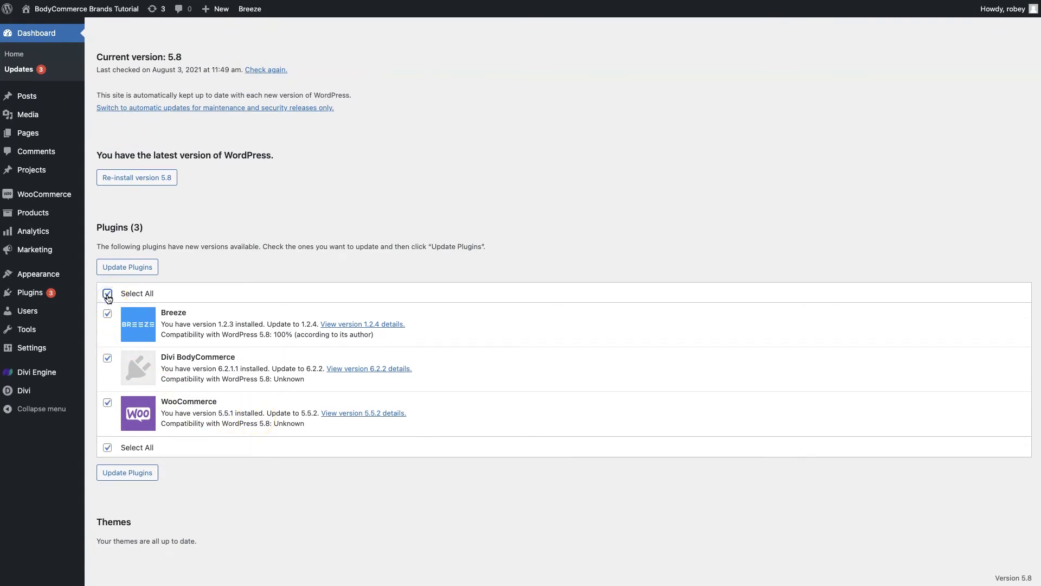
left_click(131, 268)
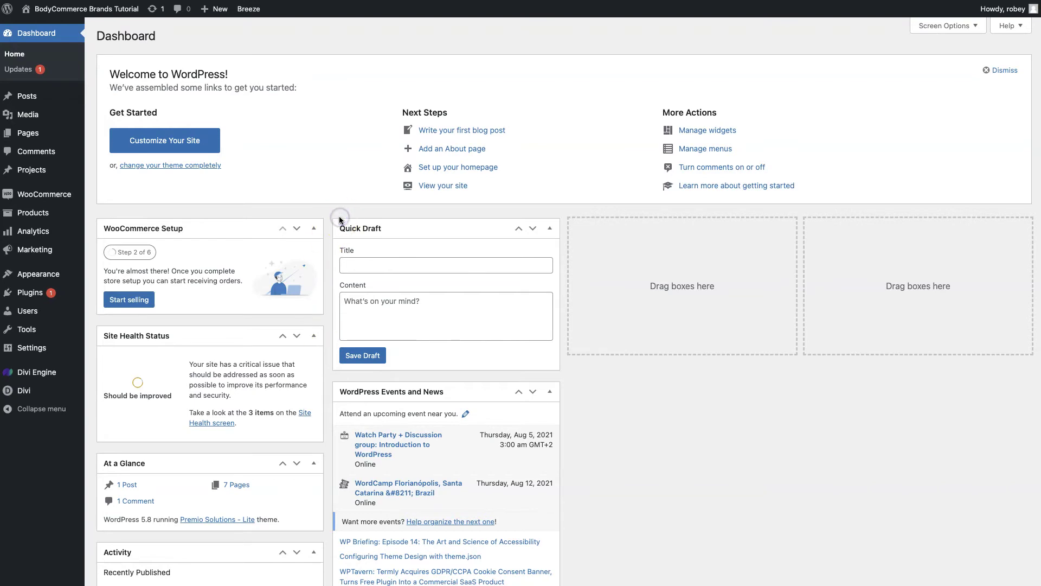
Set Static CSS File Generation to Disabled in Divi Theme Options > Builder > Advanced and save.
mouse_move(24, 392)
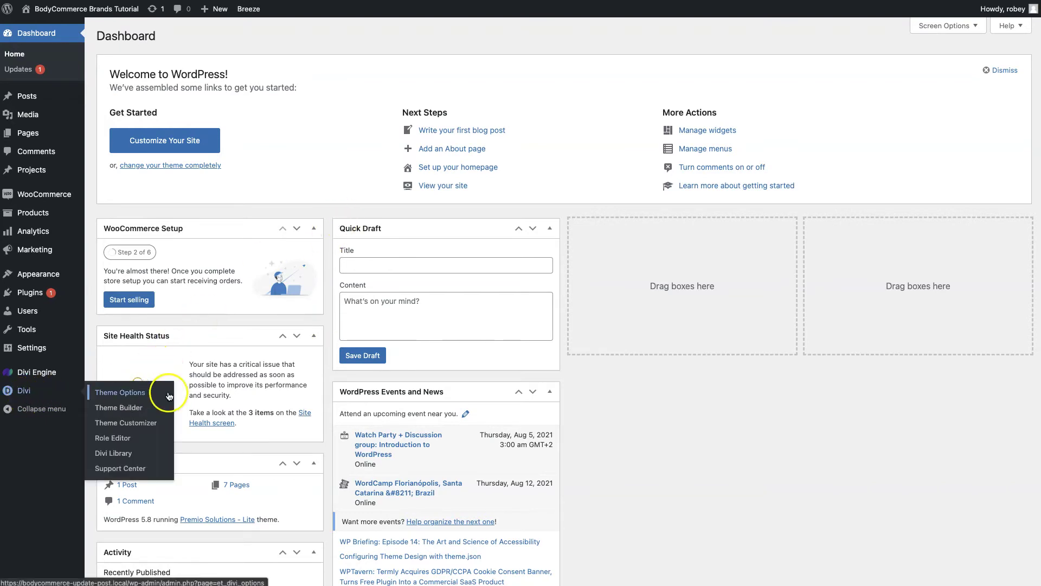
left_click(134, 398)
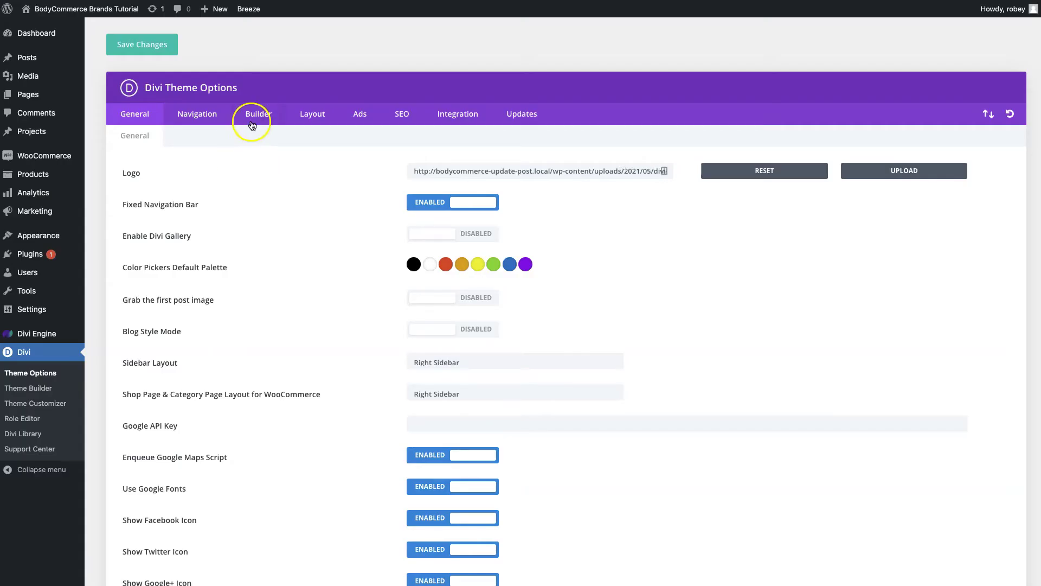
left_click(254, 118)
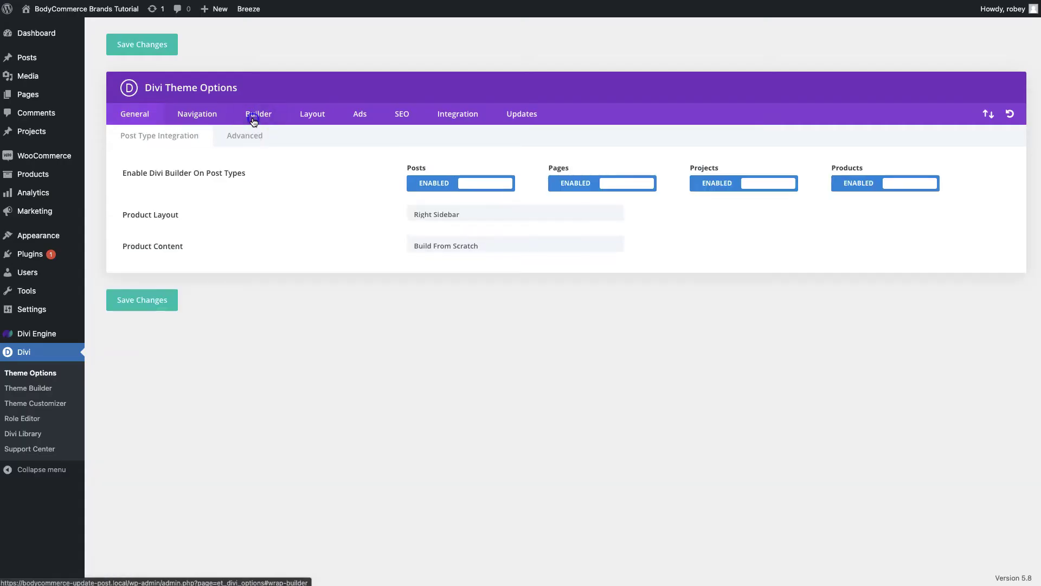
left_click(248, 139)
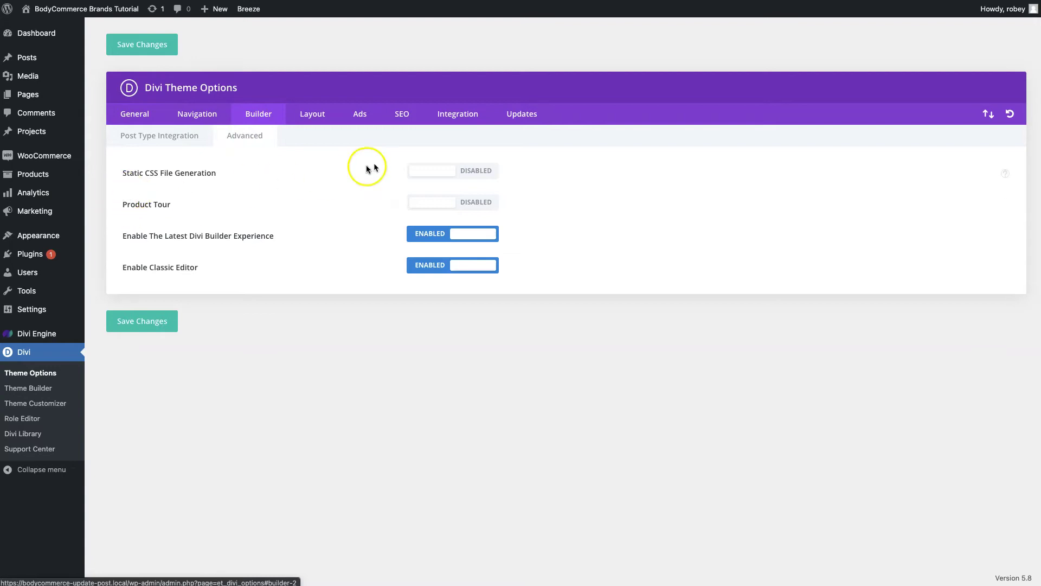
left_click(469, 171)
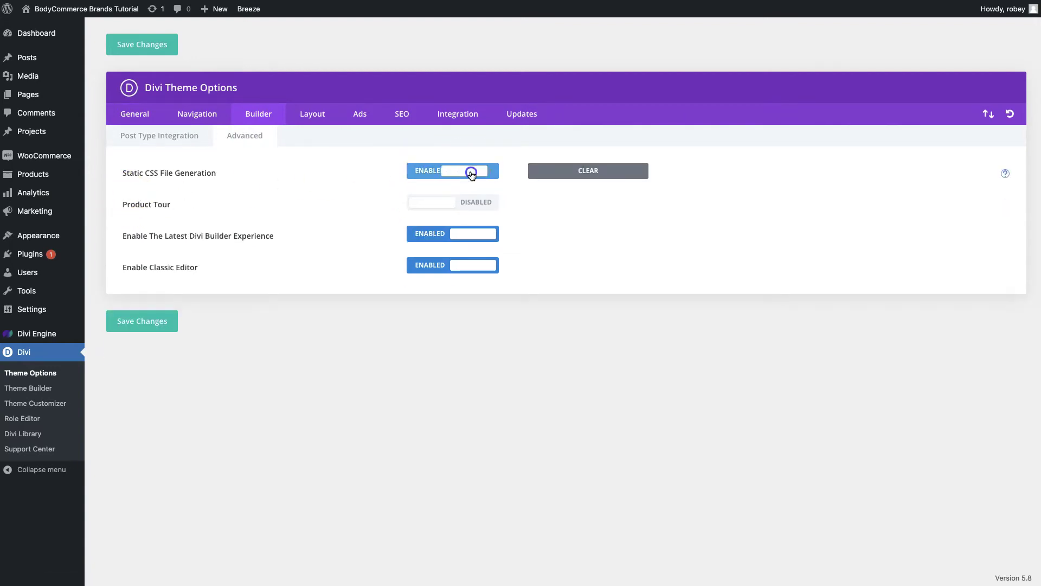
left_click(477, 172)
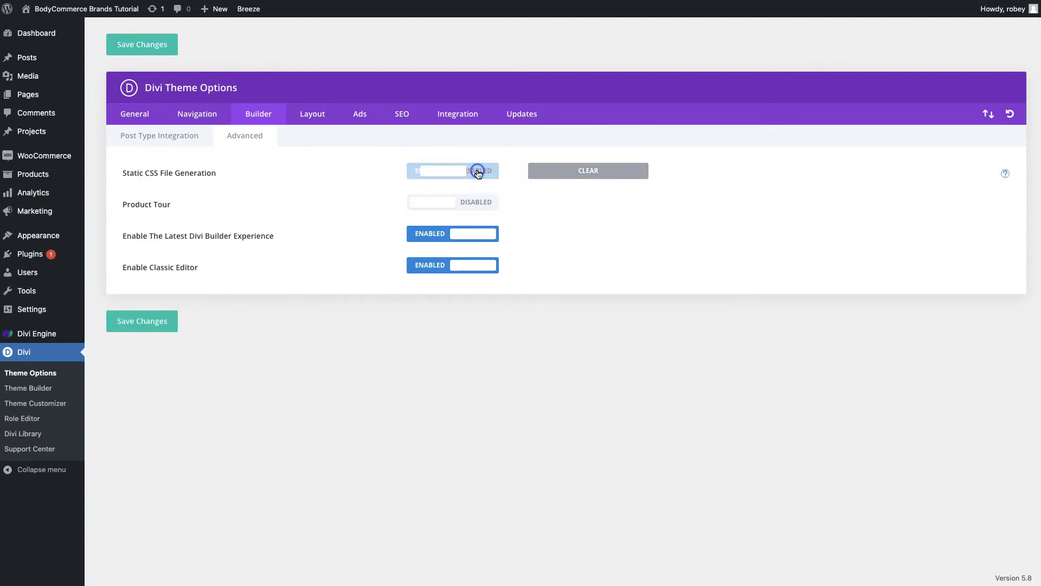
left_click(144, 326)
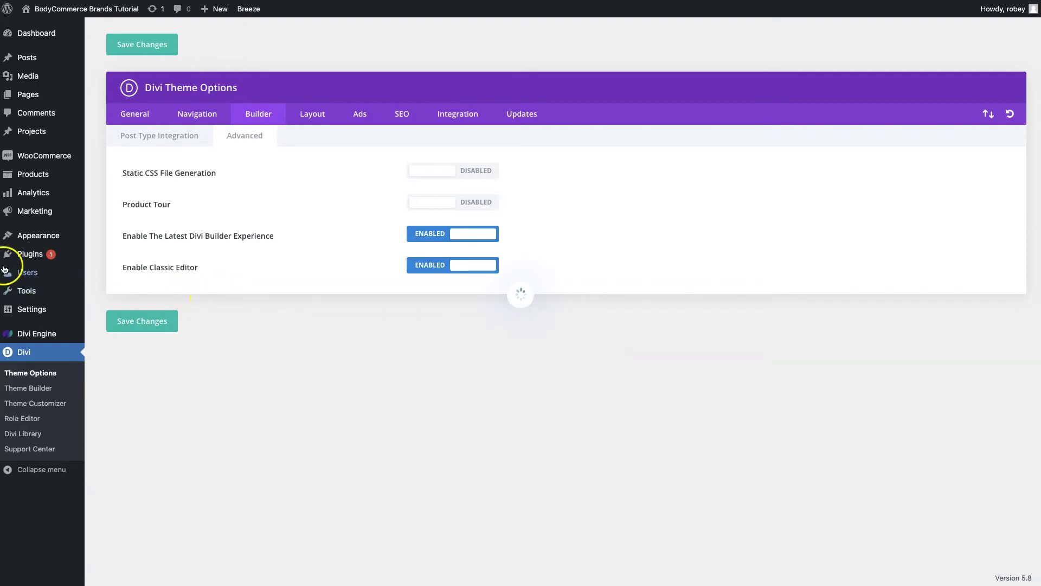
From the Plugins page, purge all cache with Breeze in the admin bar.
left_click(23, 256)
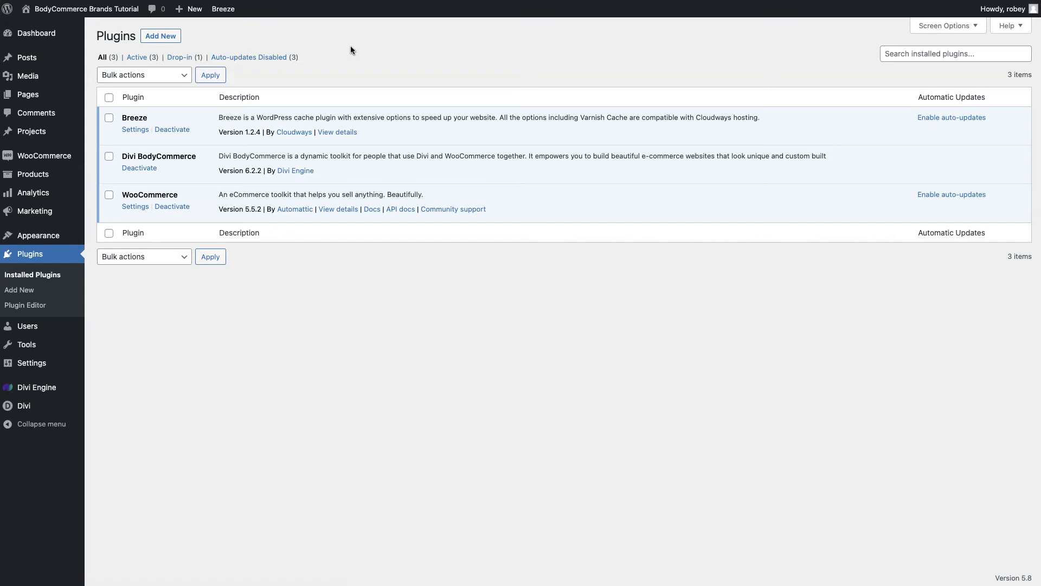
left_click(325, 85)
left_click(217, 24)
mouse_move(226, 11)
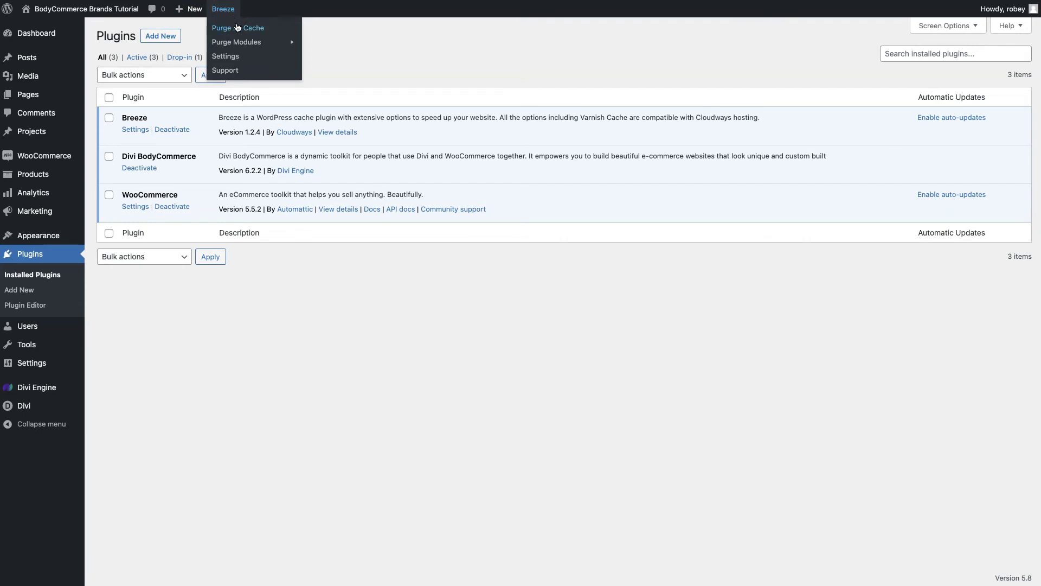
left_click(238, 30)
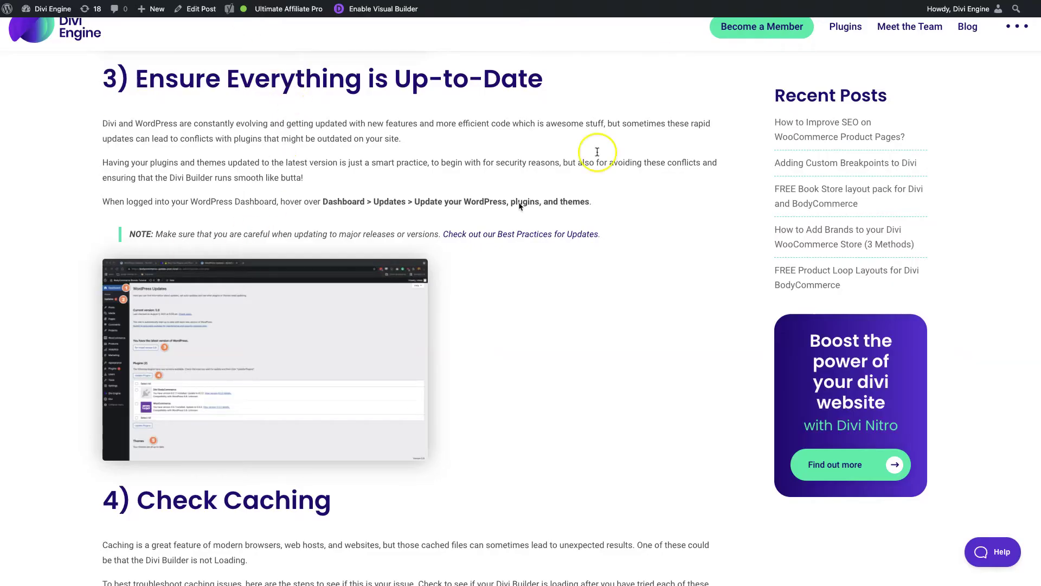
Open refreshyourcache.com's Google Chrome guide and read through its cache-clearing steps.
scroll(441, 399, "down", 2)
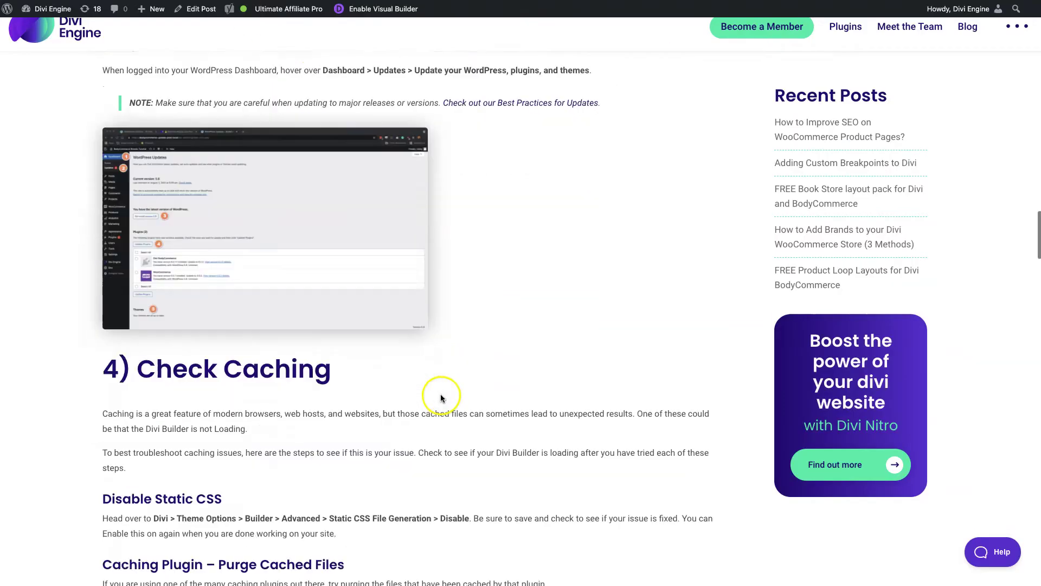
scroll(441, 396, "down", 5)
scroll(302, 425, "down", 5)
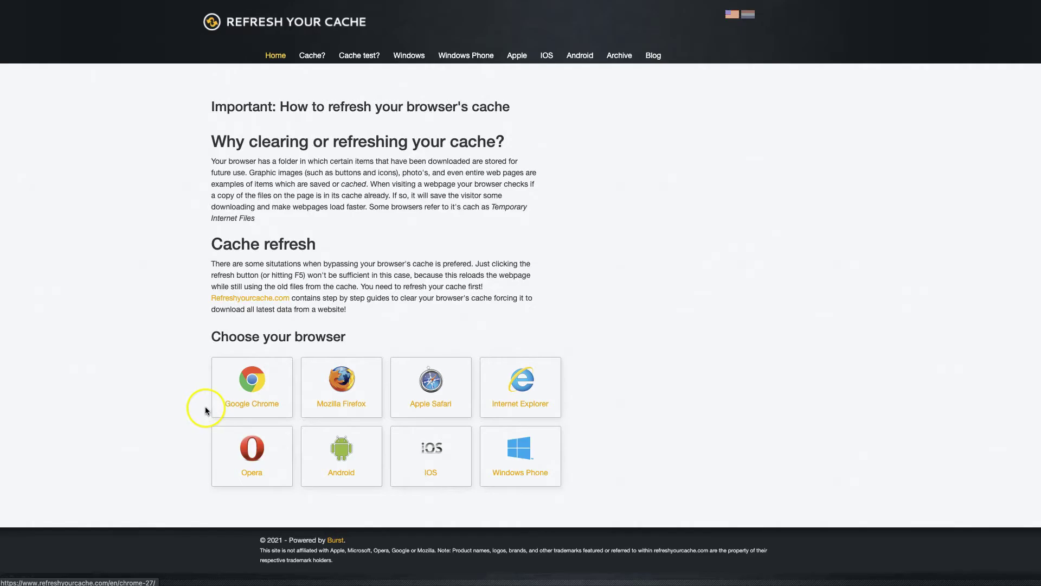
left_click(255, 398)
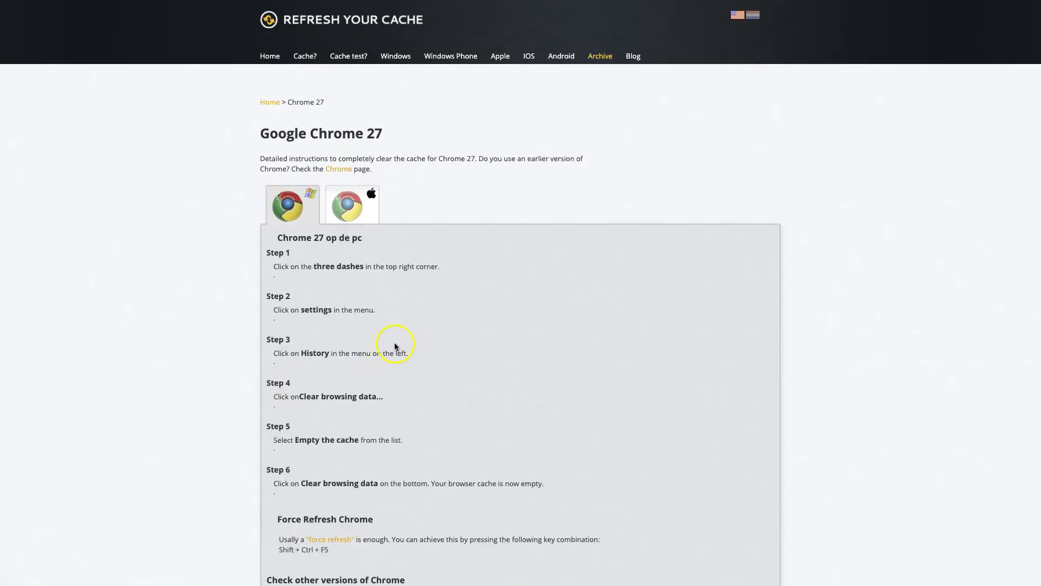
scroll(422, 378, "down", 10)
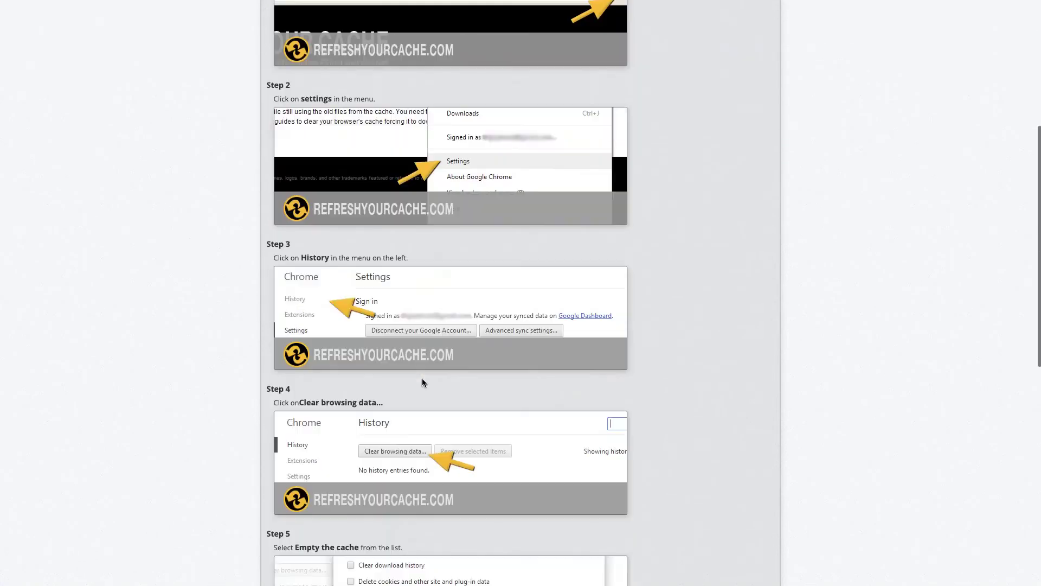
scroll(422, 378, "down", 4)
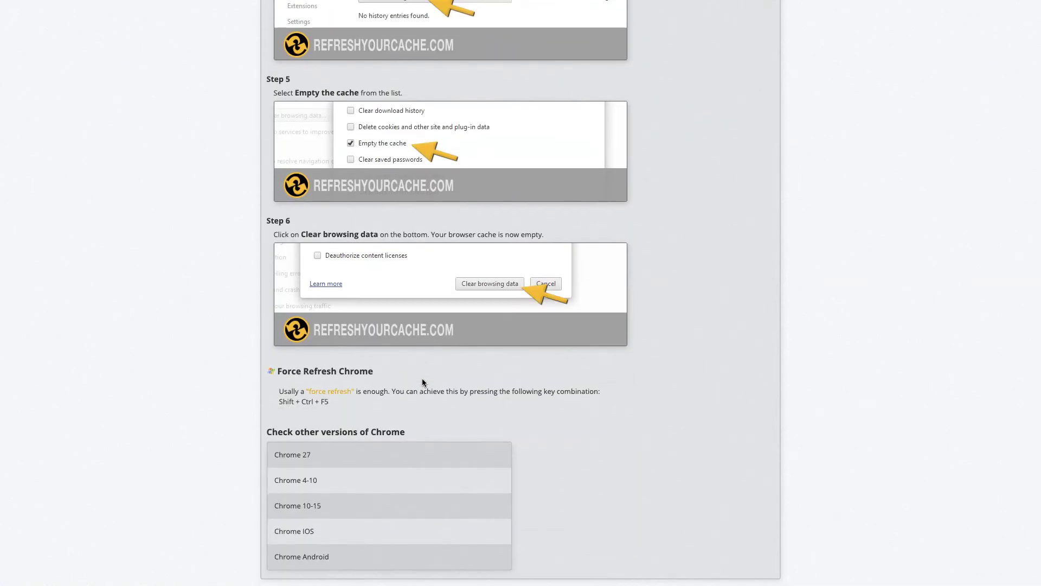
scroll(422, 381, "down", 2)
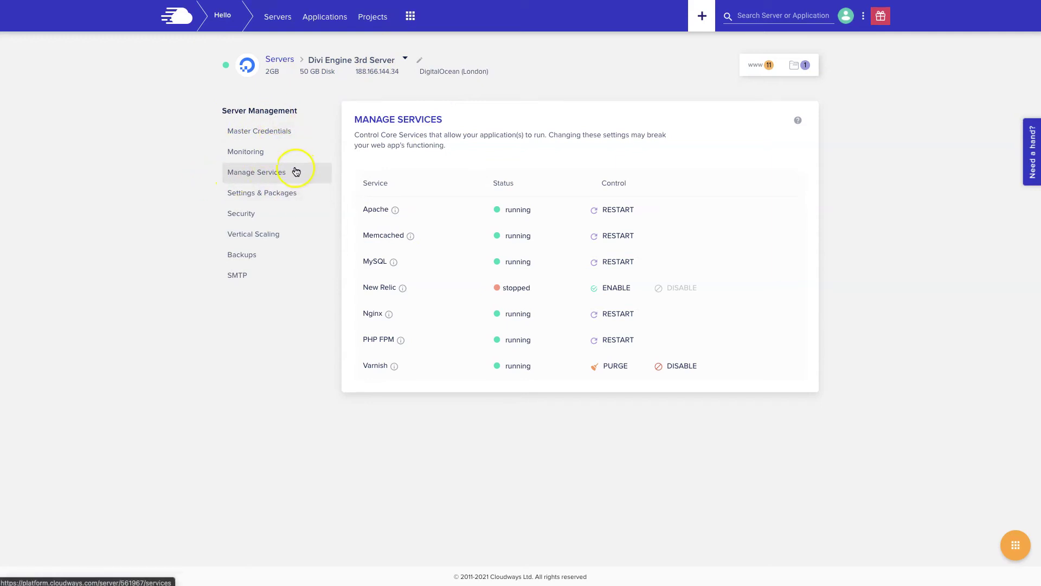
Show the info for the running Varnish service on the Cloudways server's Manage Services page.
mouse_move(395, 368)
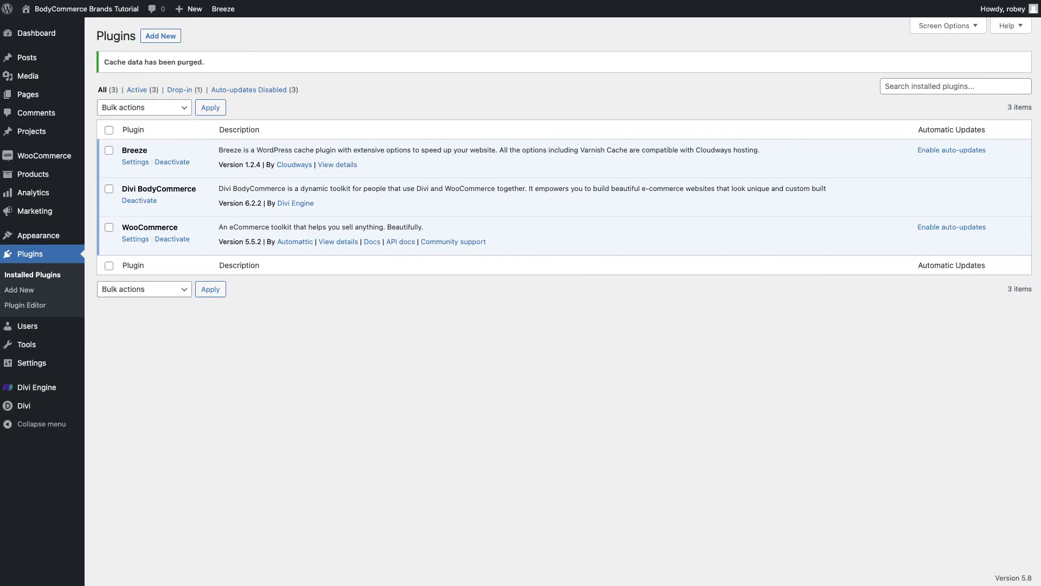
Deactivate the Breeze caching plugin, leaving Divi BodyCommerce and WooCommerce active.
left_click(164, 164)
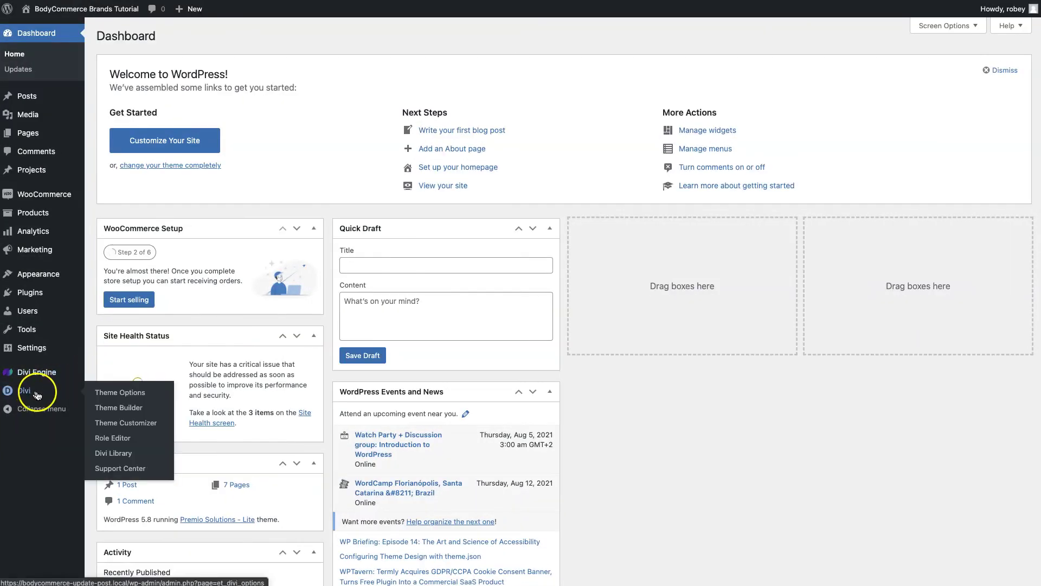
Go to the Divi Help & Support Center page from the admin sidebar.
left_click(124, 470)
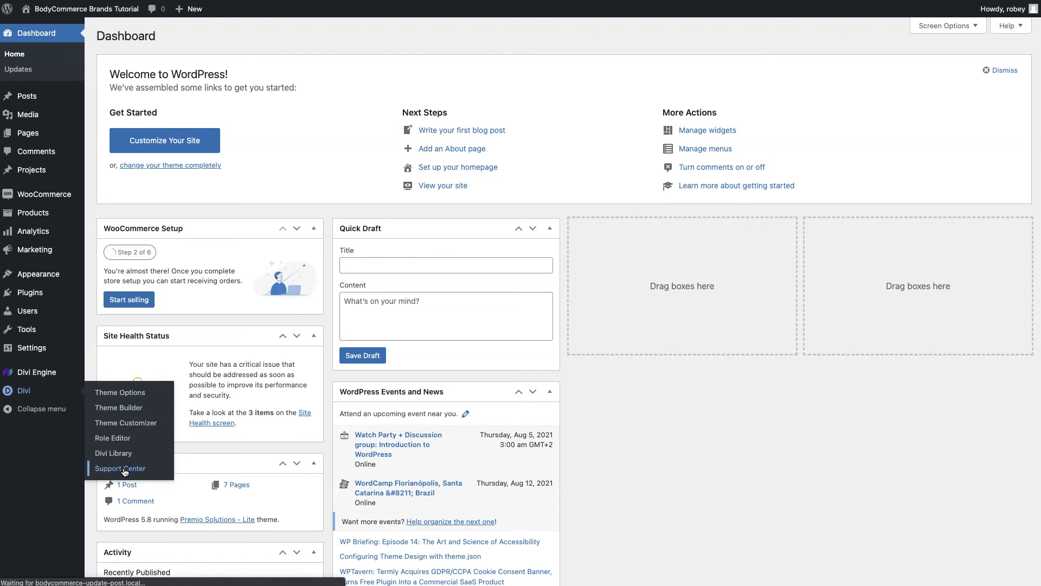
Scroll down to the Safe Mode section and switch Safe Mode on.
scroll(255, 336, "down", 3)
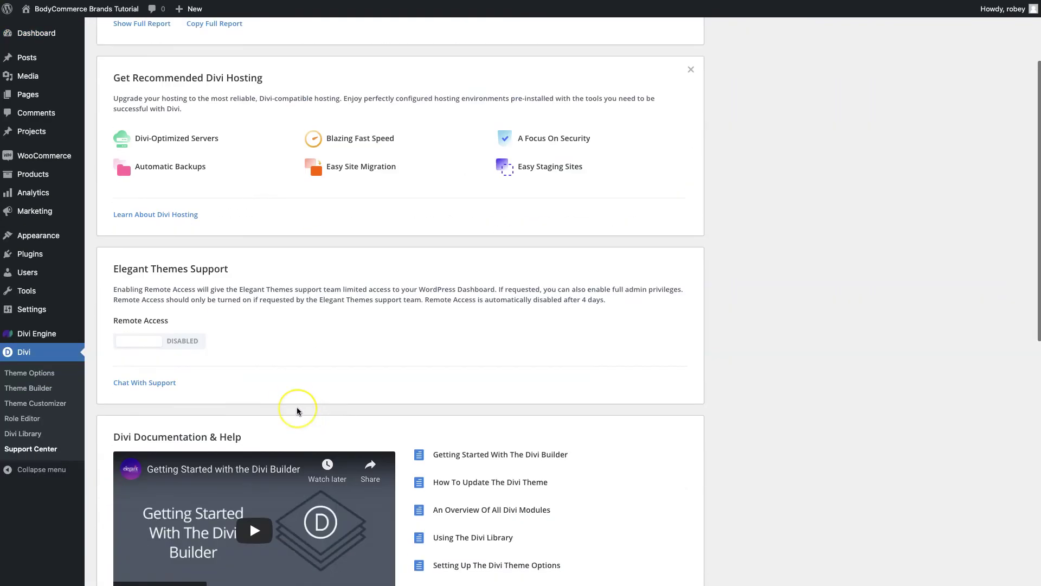
scroll(297, 410, "down", 10)
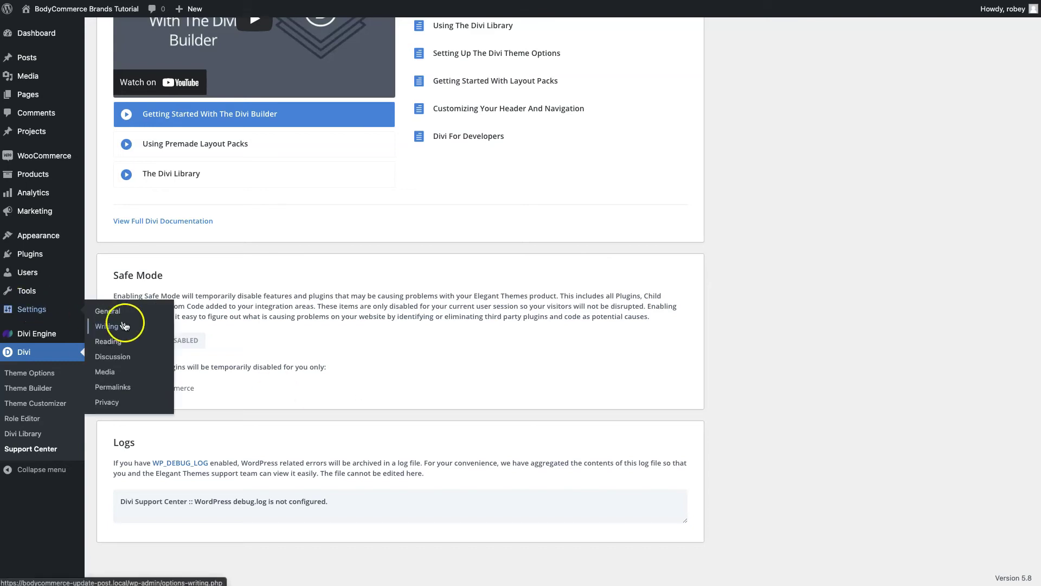
left_click(199, 342)
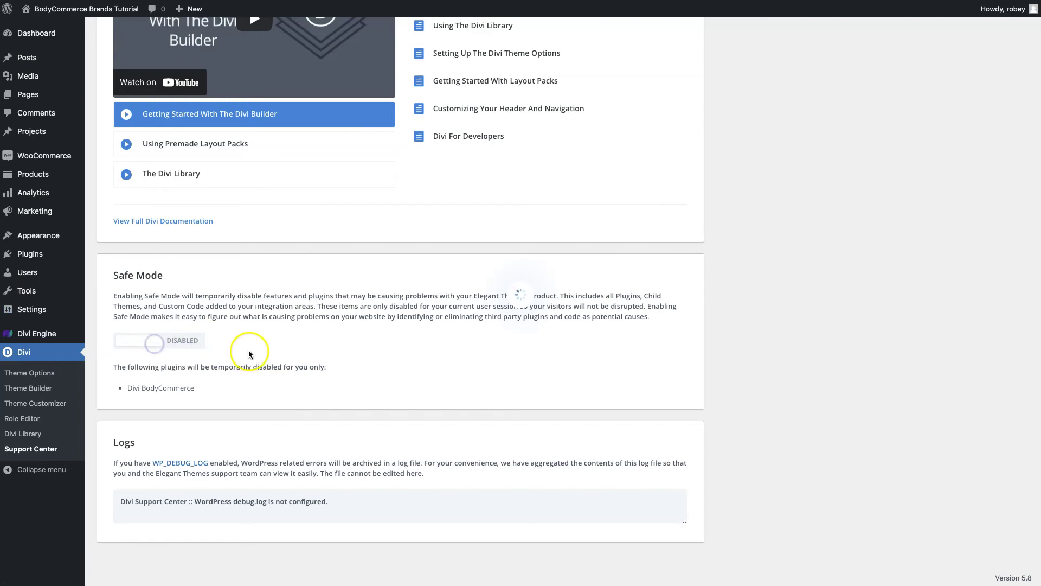
Turn Safe Mode on for this session, then switch it back to Disabled.
scroll(236, 349, "up", 3)
left_click(141, 439)
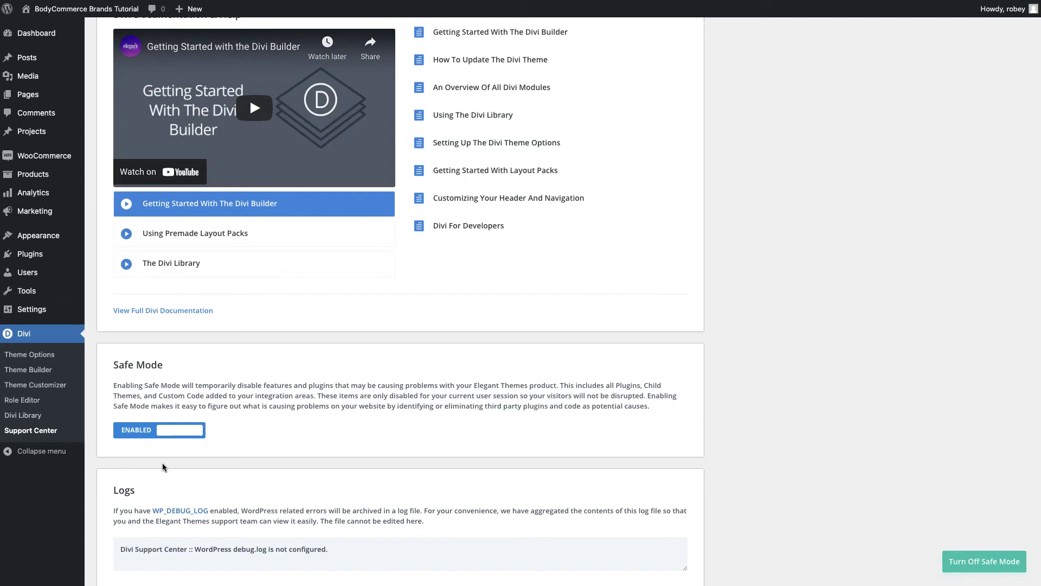
left_click(173, 433)
left_click(175, 431)
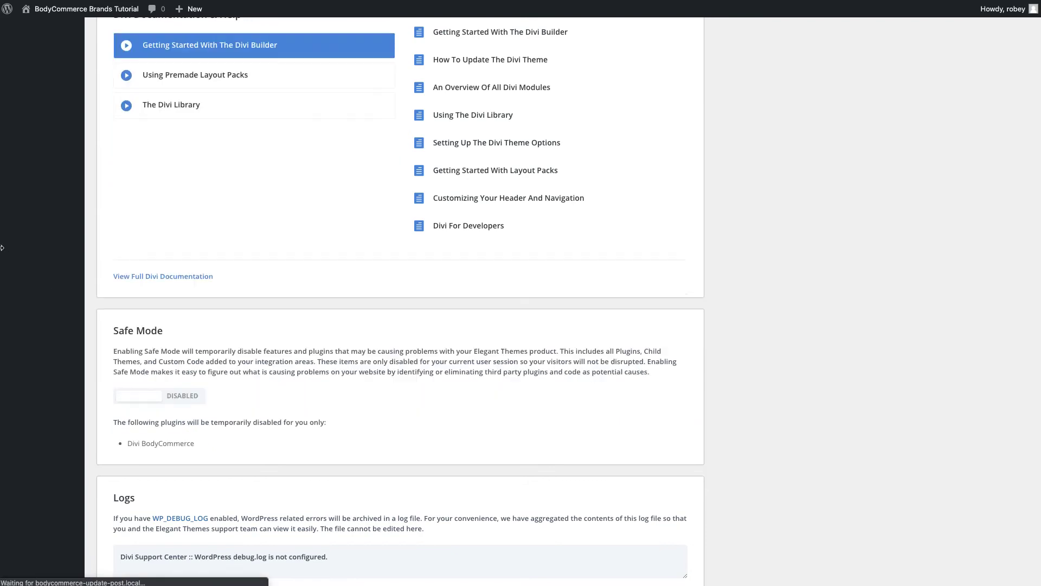
Bulk-deactivate all plugins (Breeze, Divi BodyCommerce, WooCommerce) from the installed plugins list.
left_click(32, 254)
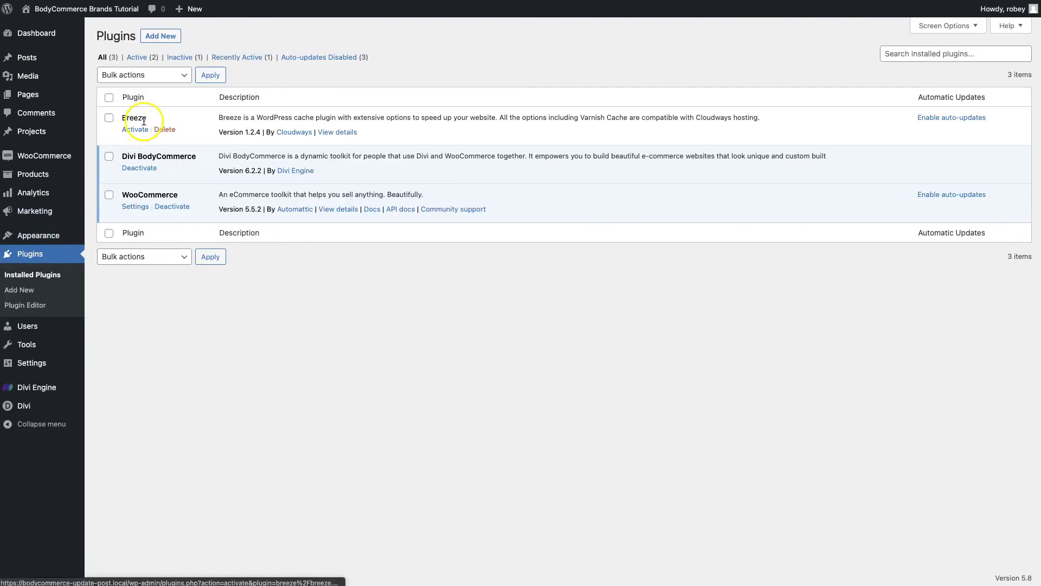
left_click(106, 100)
left_click(138, 76)
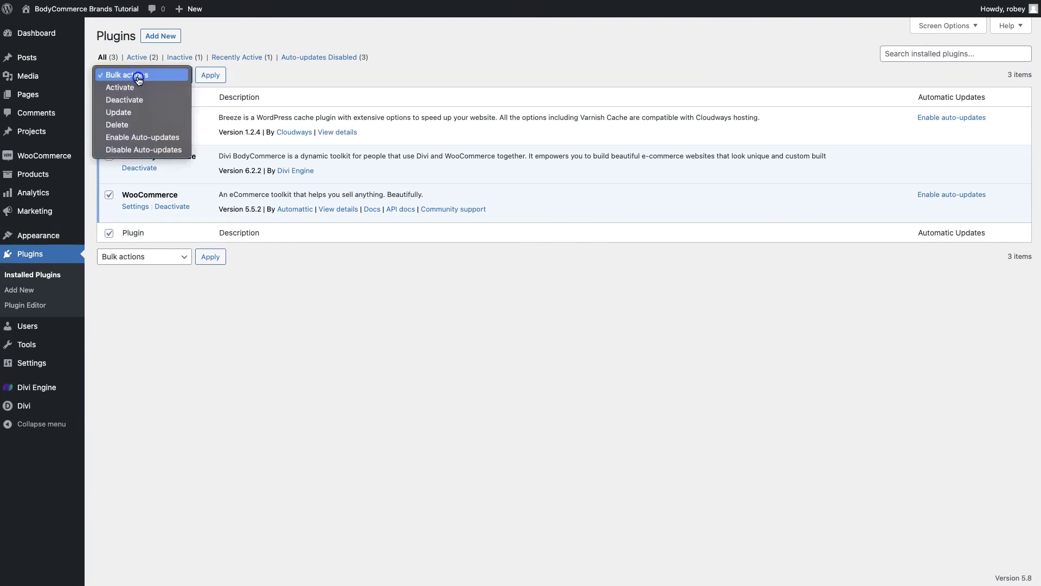
left_click(138, 100)
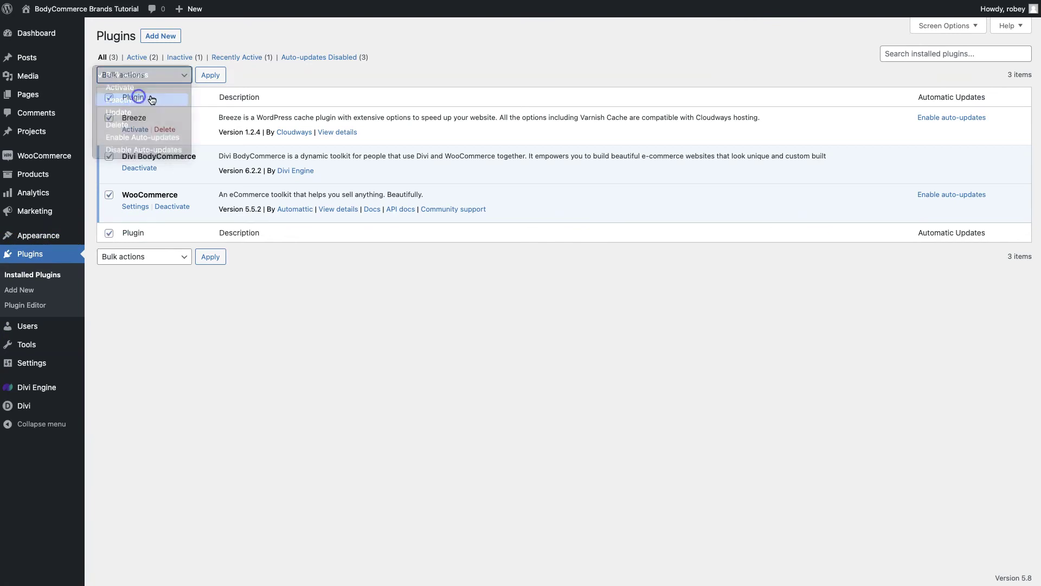
left_click(216, 81)
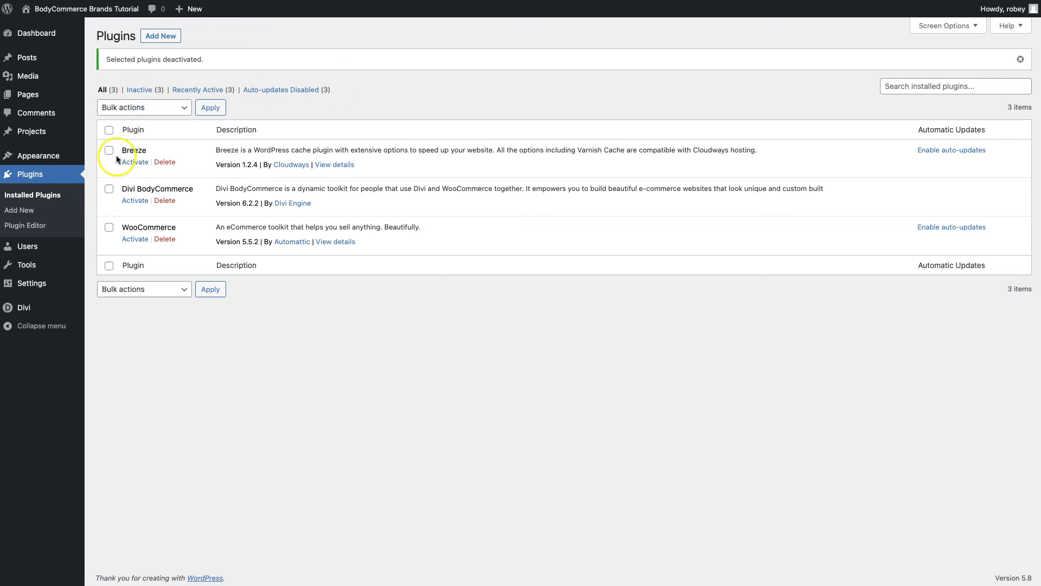
Reactivate Divi BodyCommerce and WooCommerce, leaving Breeze inactive.
left_click(109, 189)
left_click(131, 200)
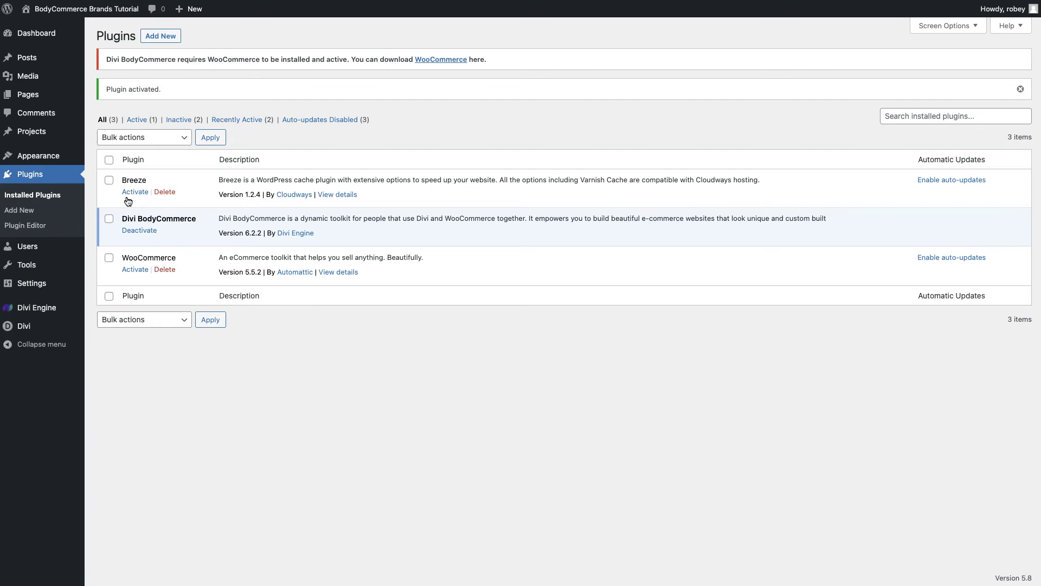
left_click(109, 258)
left_click(128, 271)
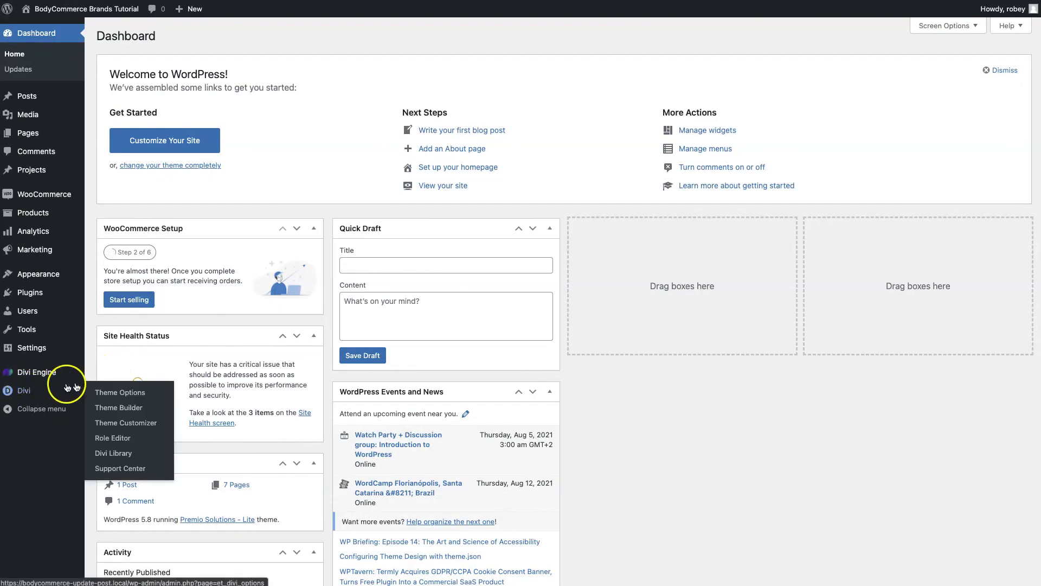
In Divi Theme Options' Updates tab, start a rollback from 4.9.10 to version 4.9.9.
mouse_move(21, 391)
left_click(123, 392)
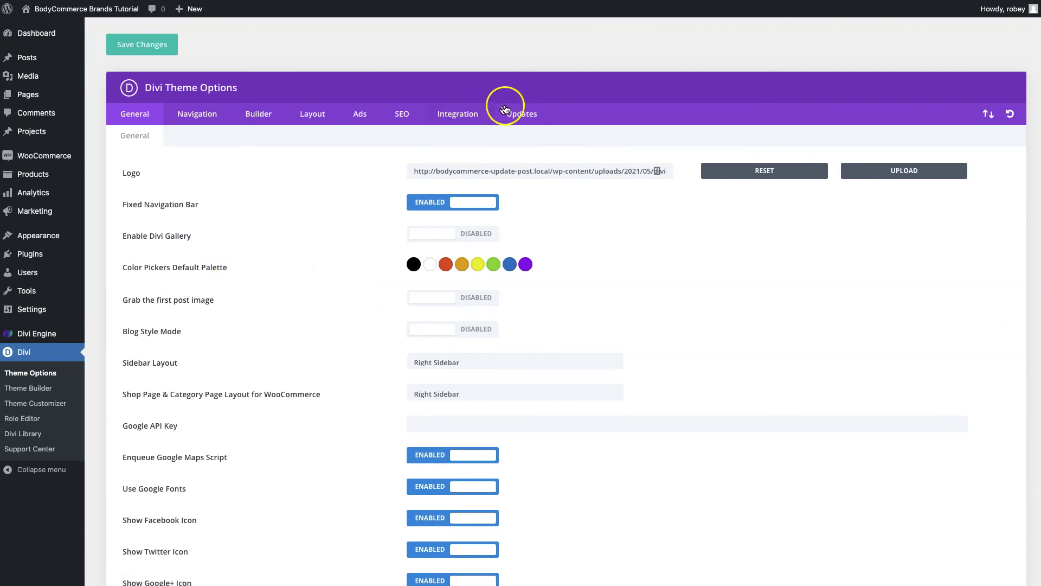
left_click(513, 108)
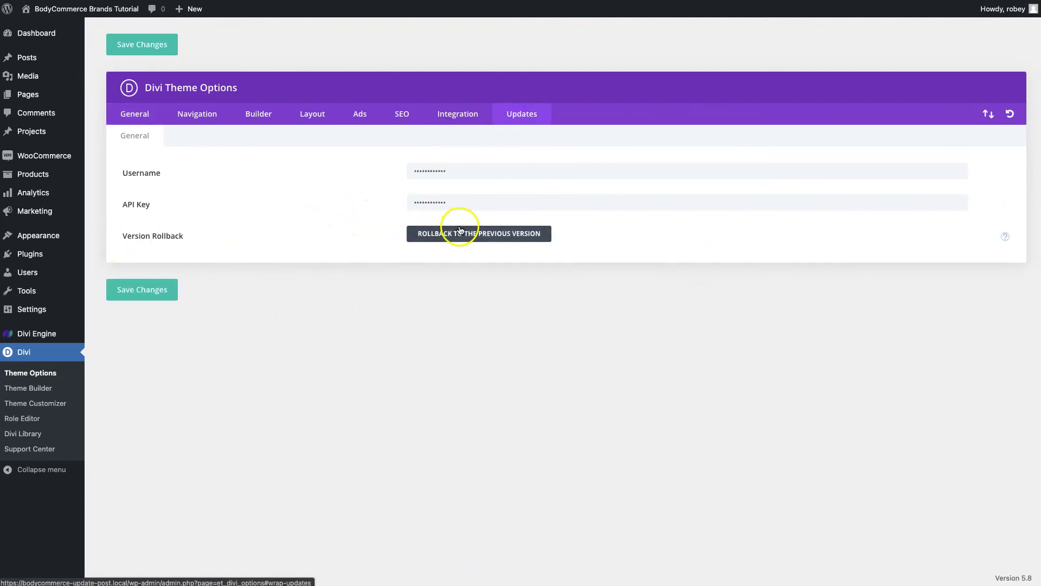
left_click(468, 234)
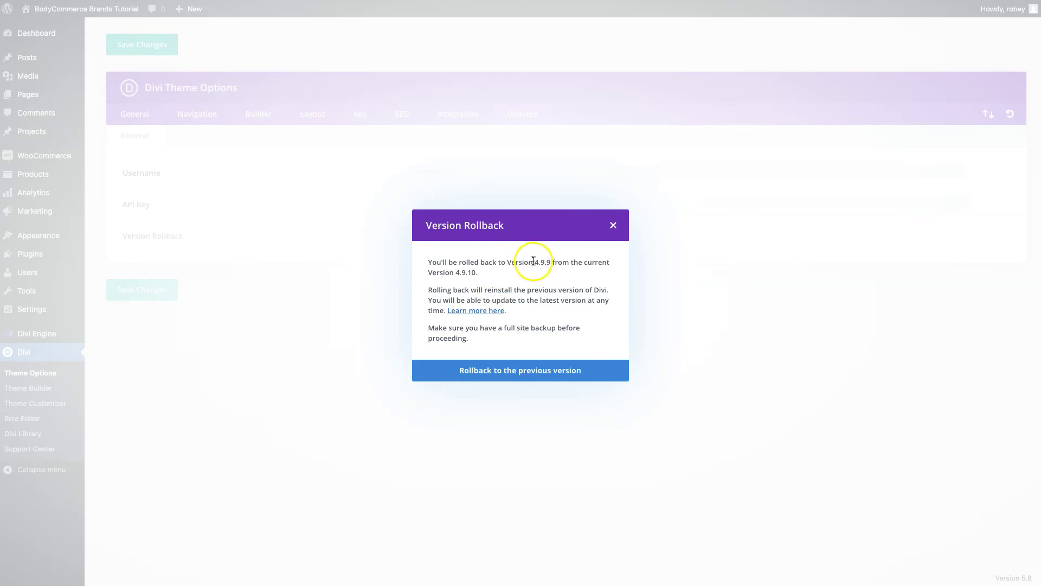
left_click_drag(535, 262, 563, 263)
Dismiss the Version Rollback dialog without rolling Divi back.
left_click(613, 225)
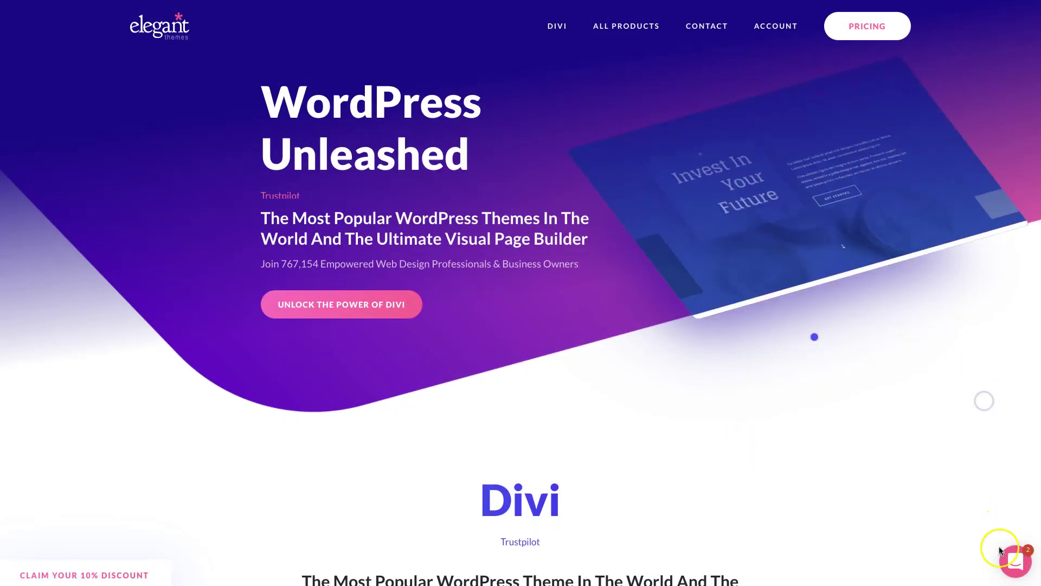
Open the Elegant Themes support chat panel from the bottom-right chat bubble.
left_click(1000, 564)
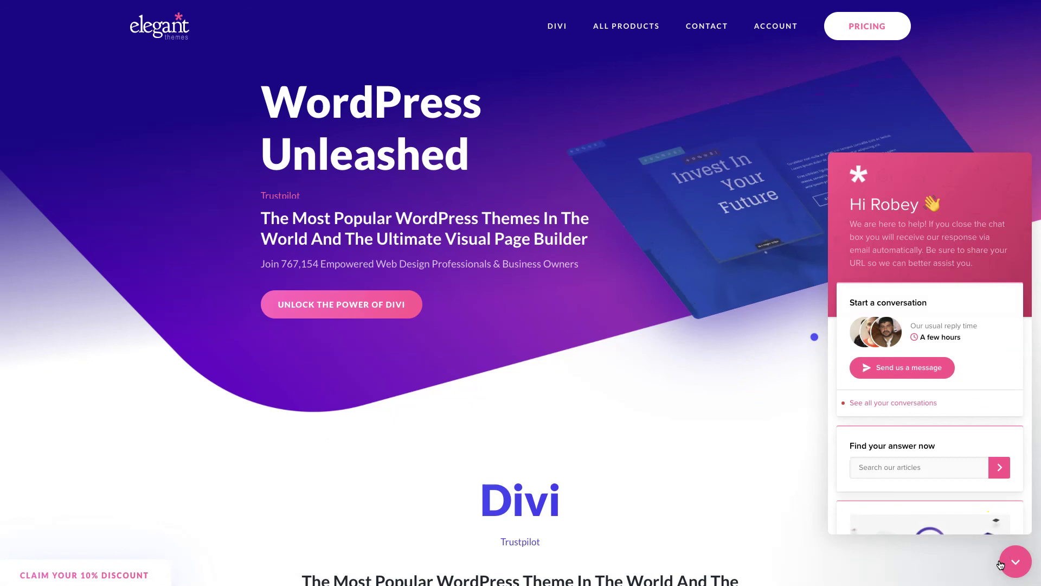